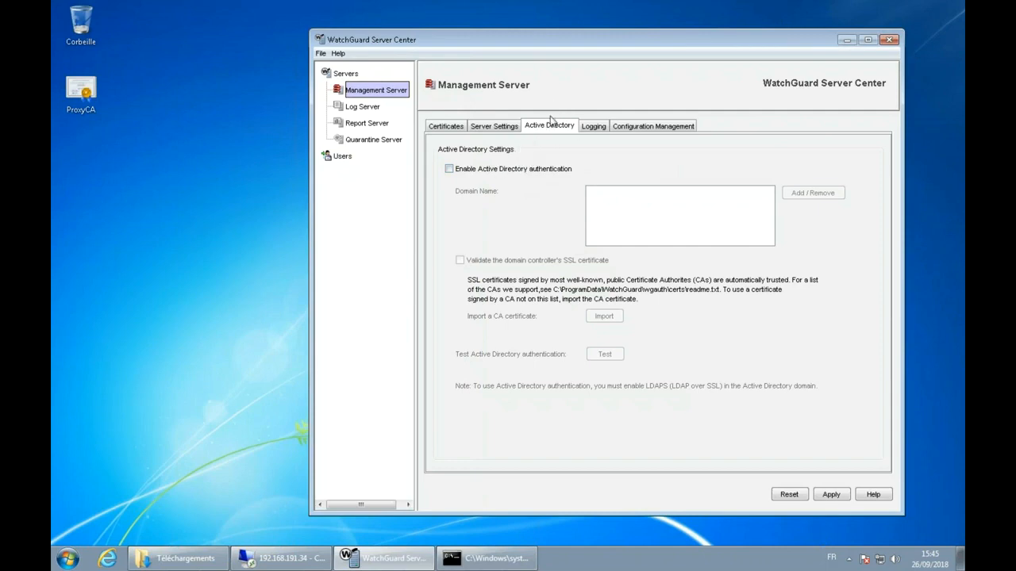
# Step: Enable Active Directory authentication and add jslab.local to the domain list
pyautogui.click(550, 129)
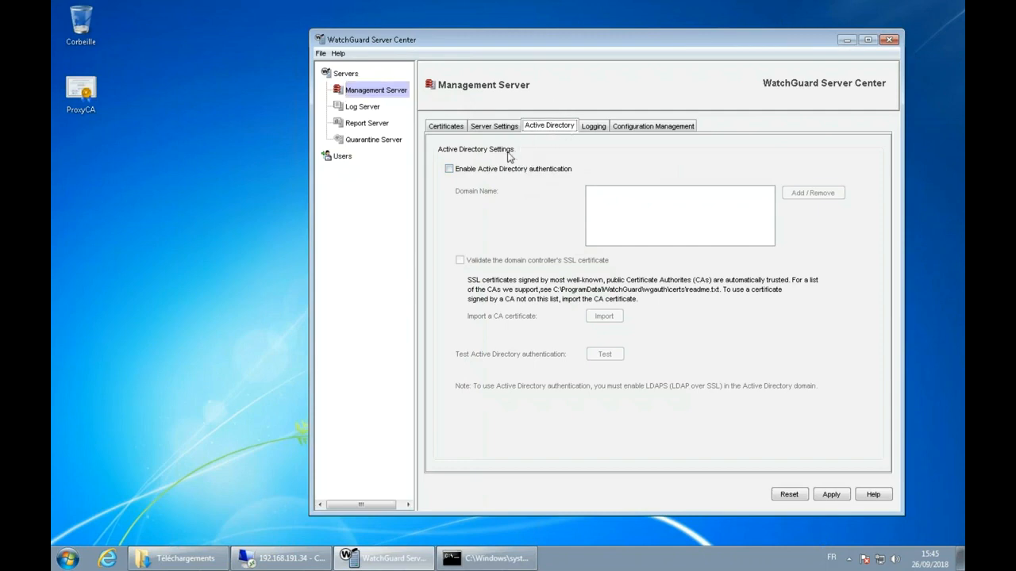
pyautogui.click(465, 172)
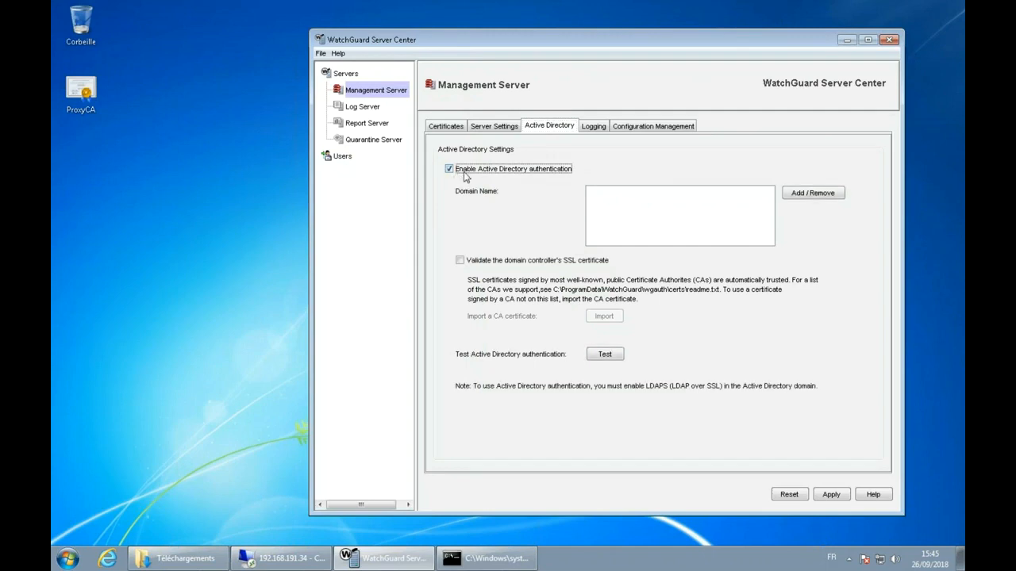
pyautogui.click(822, 195)
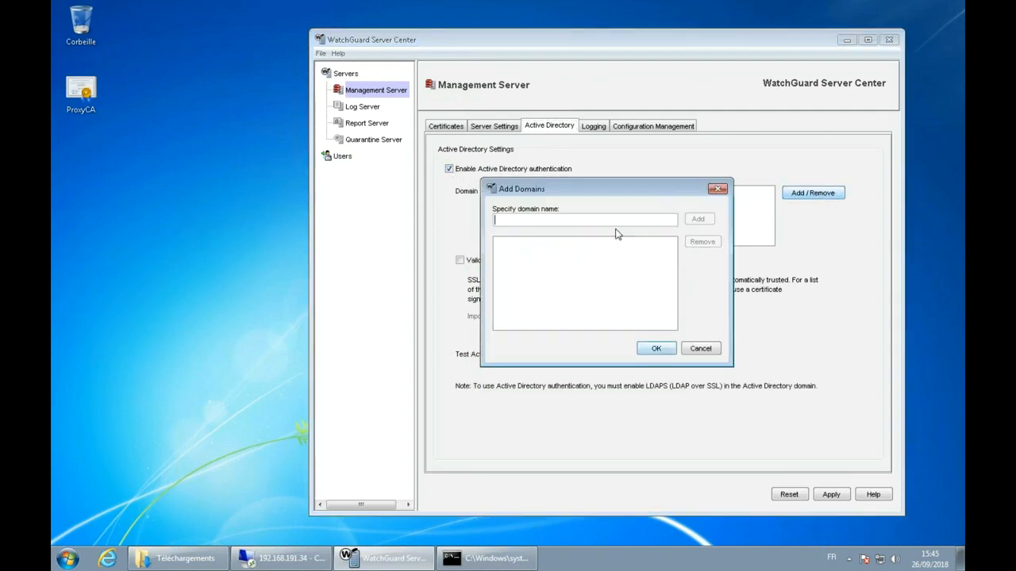
pyautogui.write('islab.local')
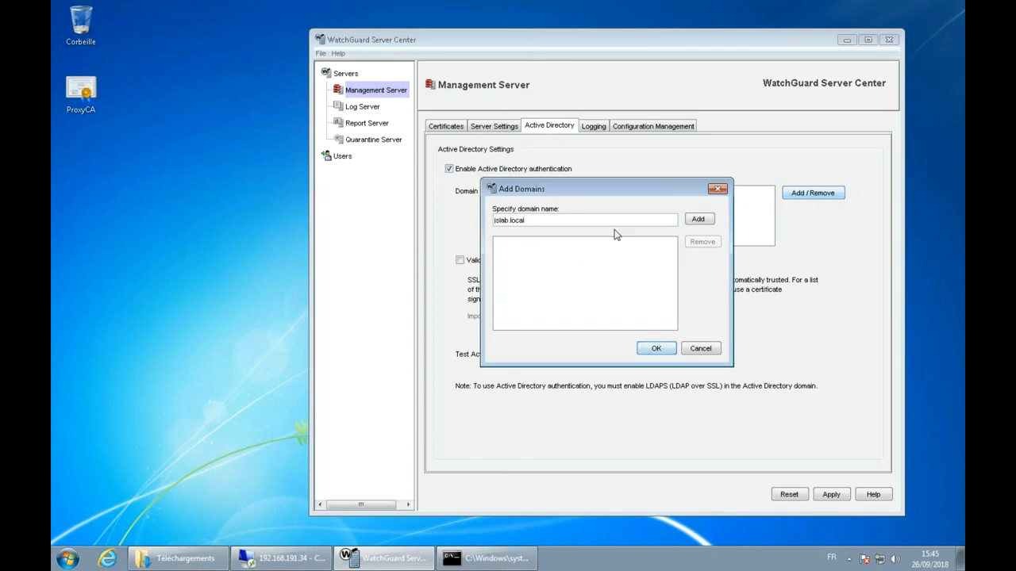
pyautogui.doubleClick(498, 220)
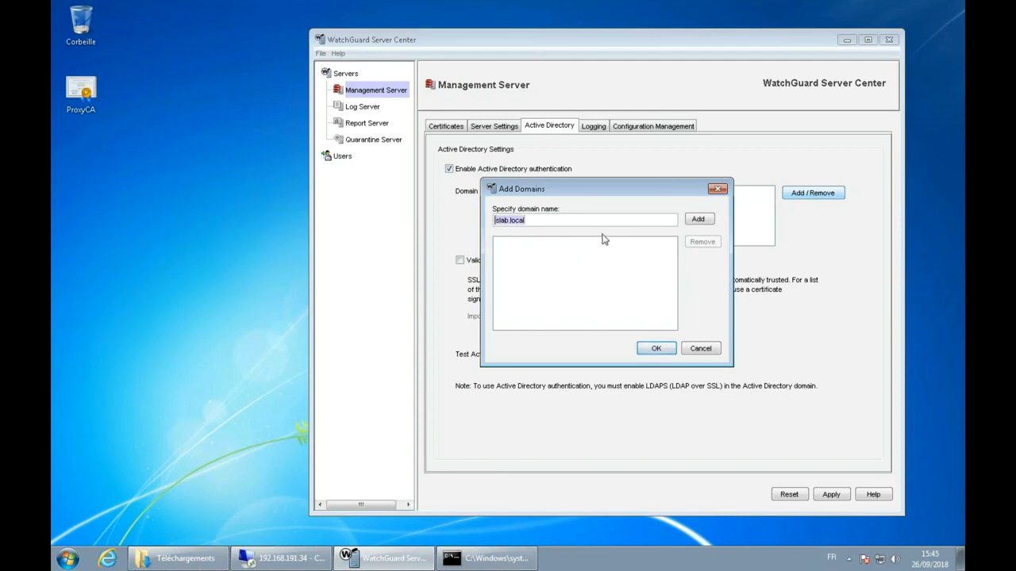
pyautogui.click(698, 219)
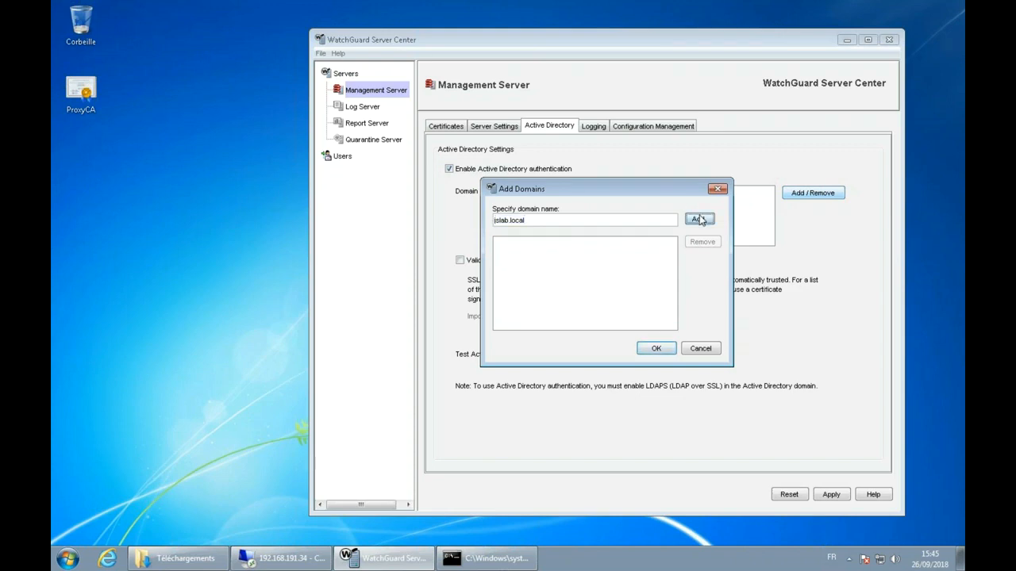
pyautogui.click(657, 349)
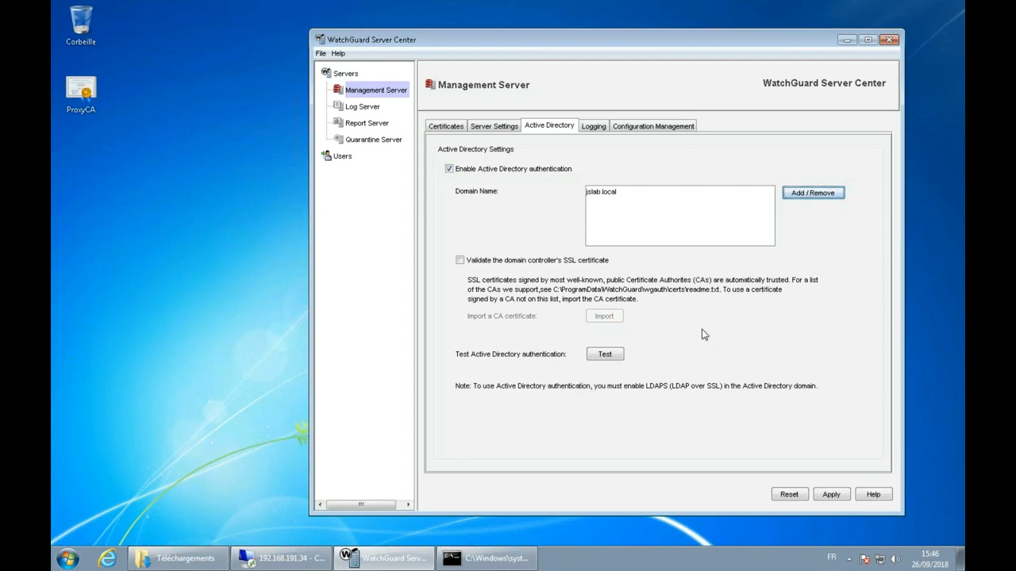
# Step: Apply the Management Server changes, confirming the comment and success prompts
pyautogui.click(831, 494)
pyautogui.click(660, 333)
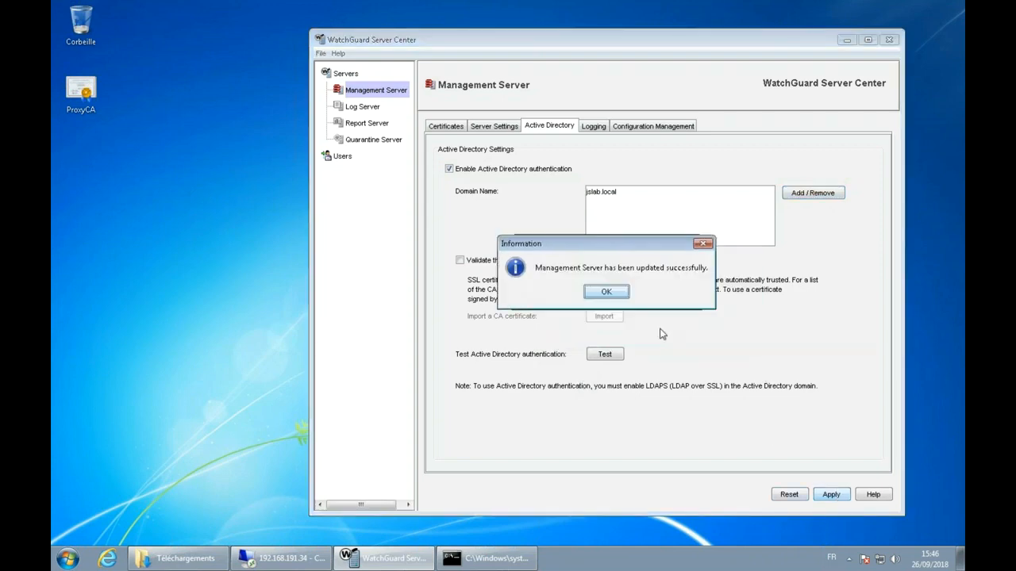
pyautogui.click(607, 292)
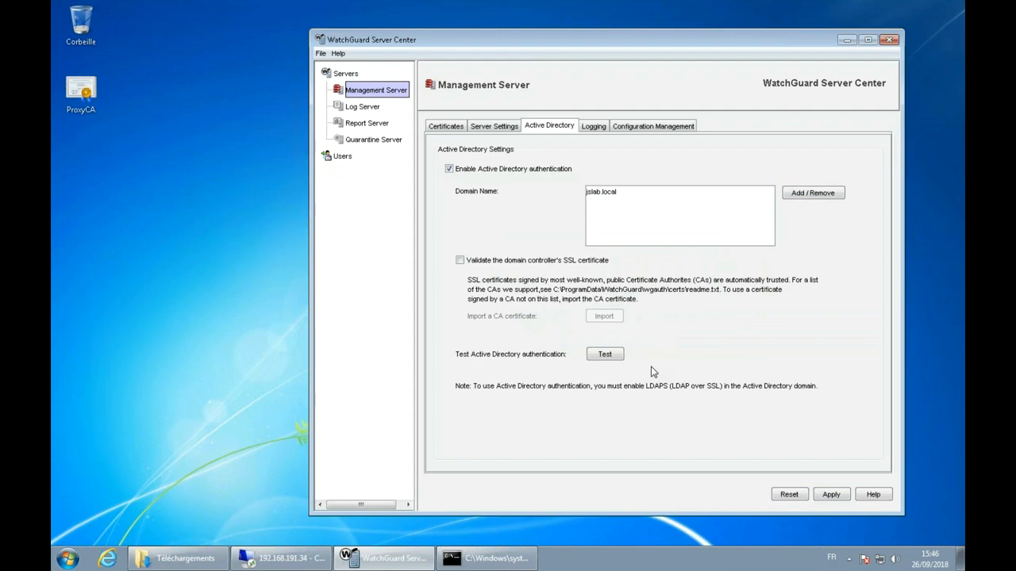
# Step: Check the ipconfig network details in the command prompt, then show the Users list
pyautogui.click(486, 558)
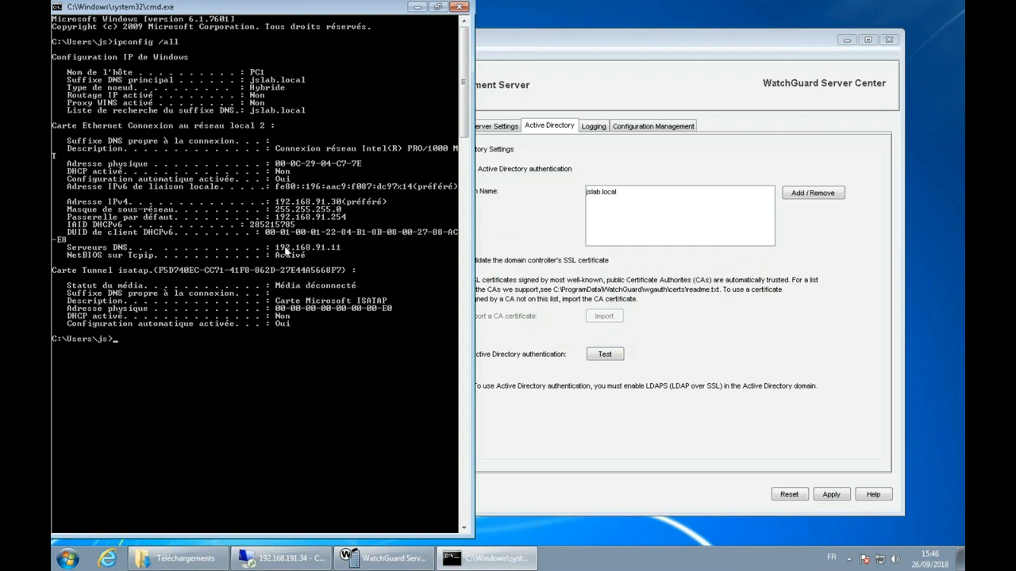
pyautogui.click(416, 7)
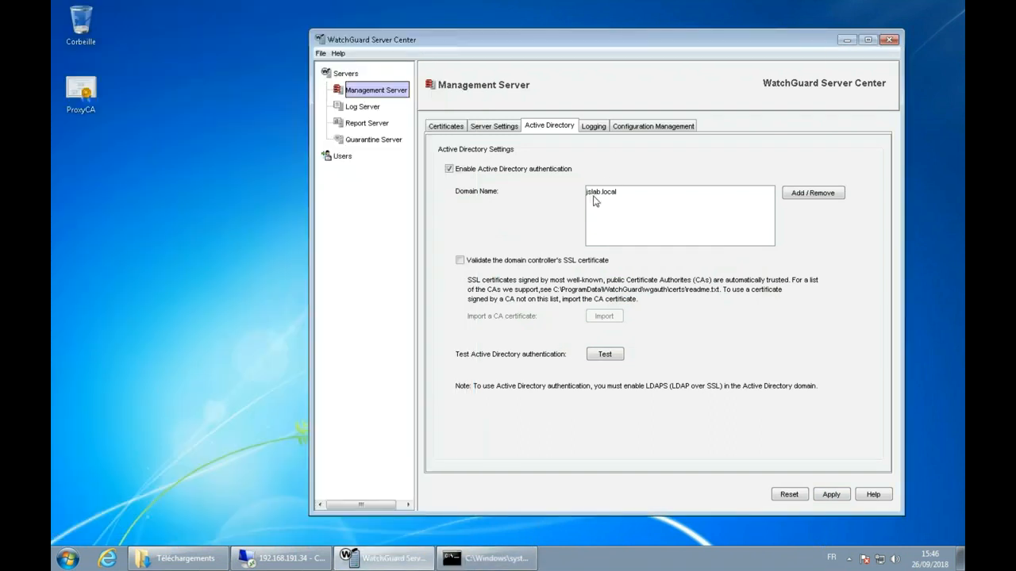
pyautogui.click(342, 157)
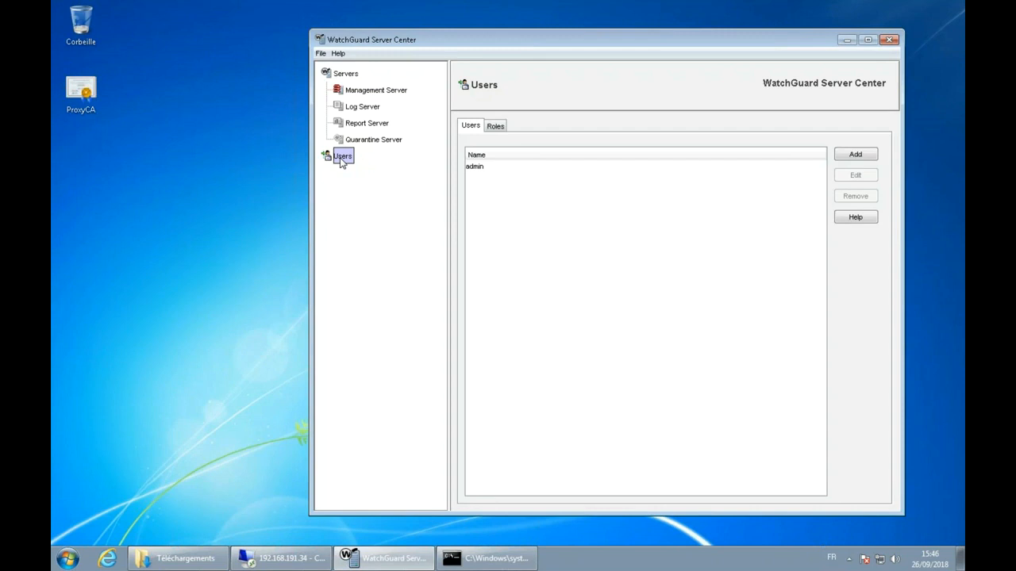
# Step: Select the admin account and begin adding a new user in User and Group Properties
pyautogui.click(479, 167)
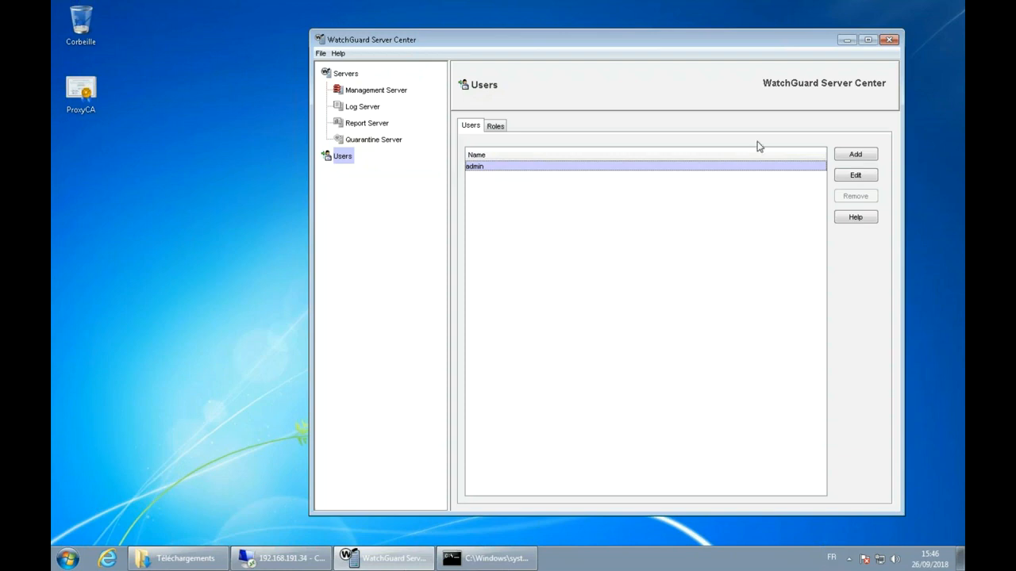
pyautogui.click(847, 155)
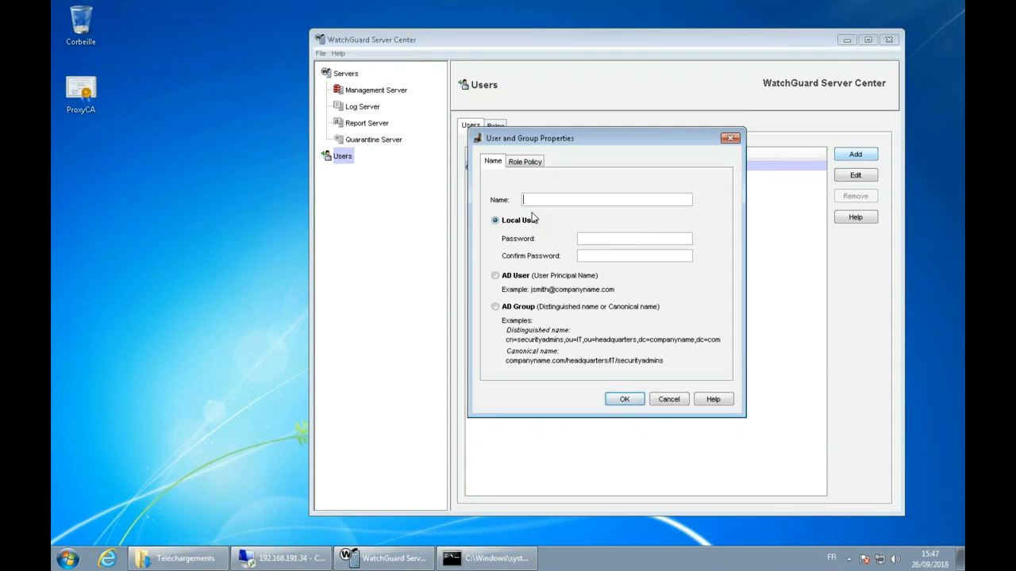
# Step: Make the entry an AD User, enter its principal name at jslab.local, and show Role Policy
pyautogui.click(515, 277)
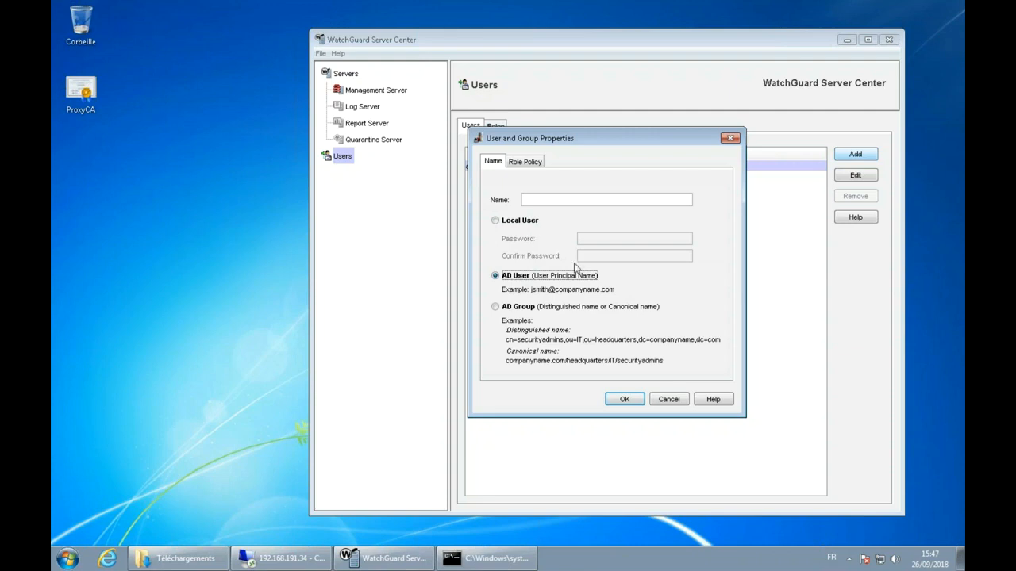
pyautogui.click(517, 309)
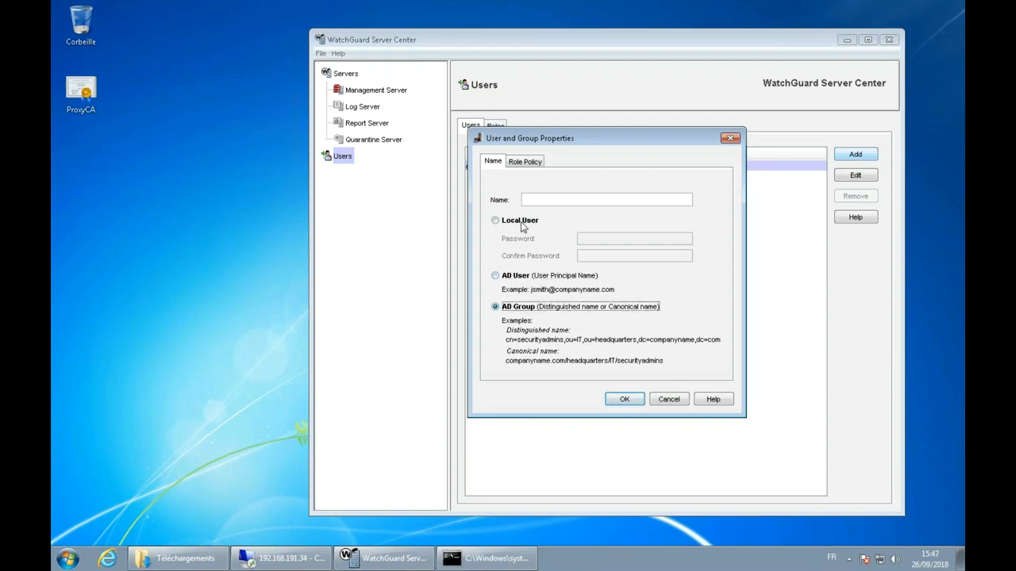
pyautogui.click(516, 275)
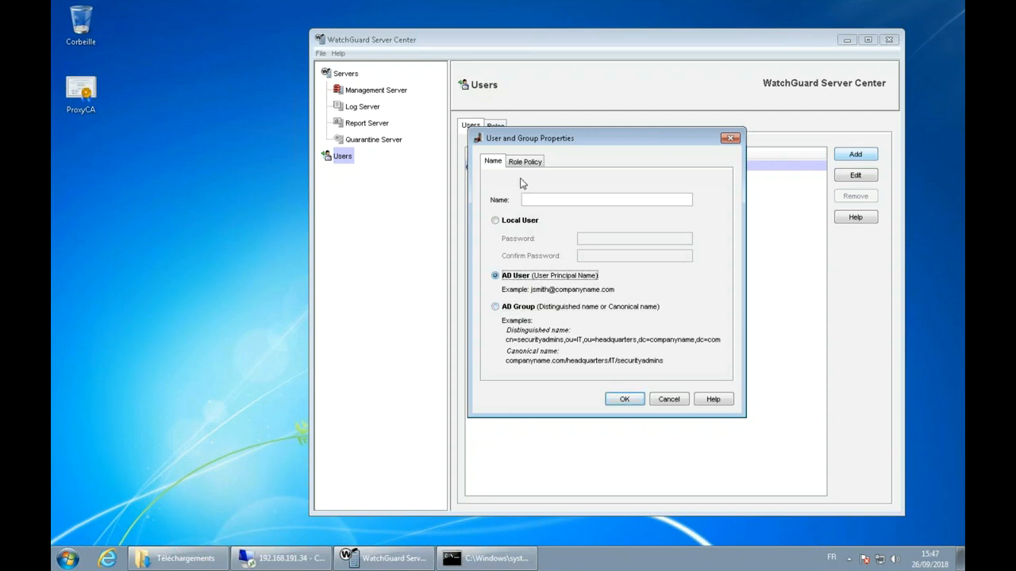
pyautogui.click(545, 199)
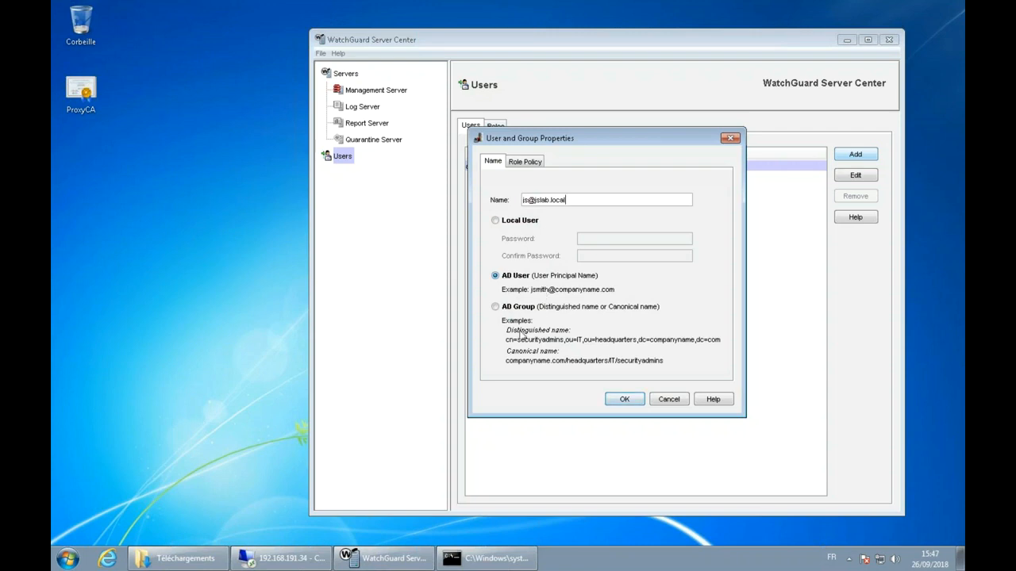
pyautogui.click(525, 162)
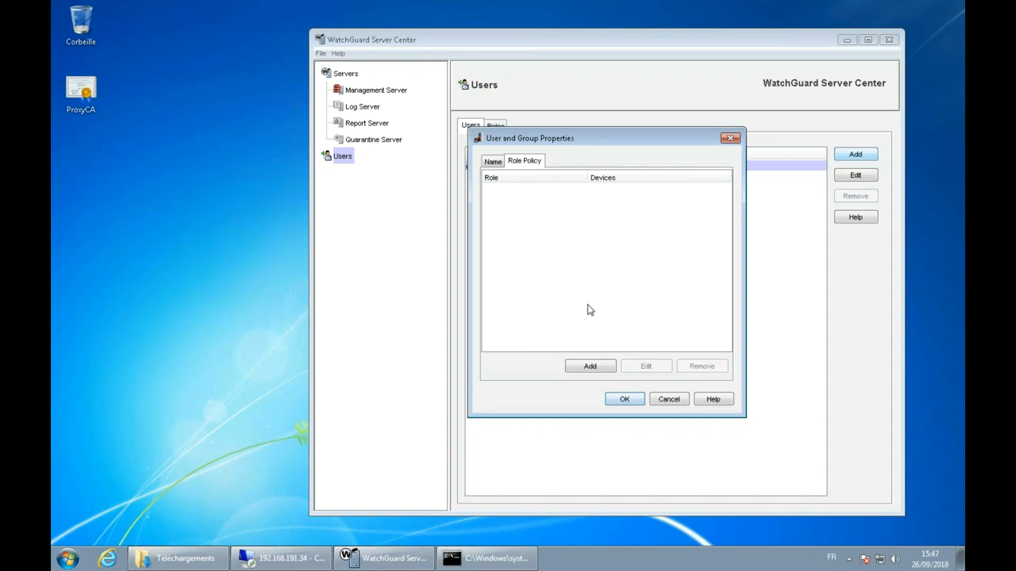
# Step: Add a role policy and choose Super Administrator as its role
pyautogui.click(589, 367)
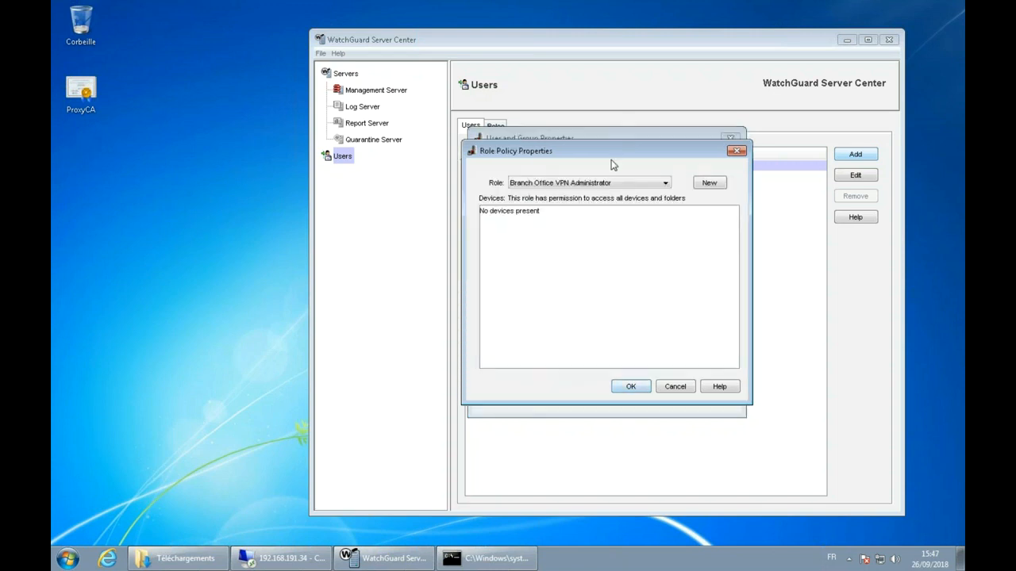
pyautogui.click(616, 182)
pyautogui.scroll(-3, 625, 236)
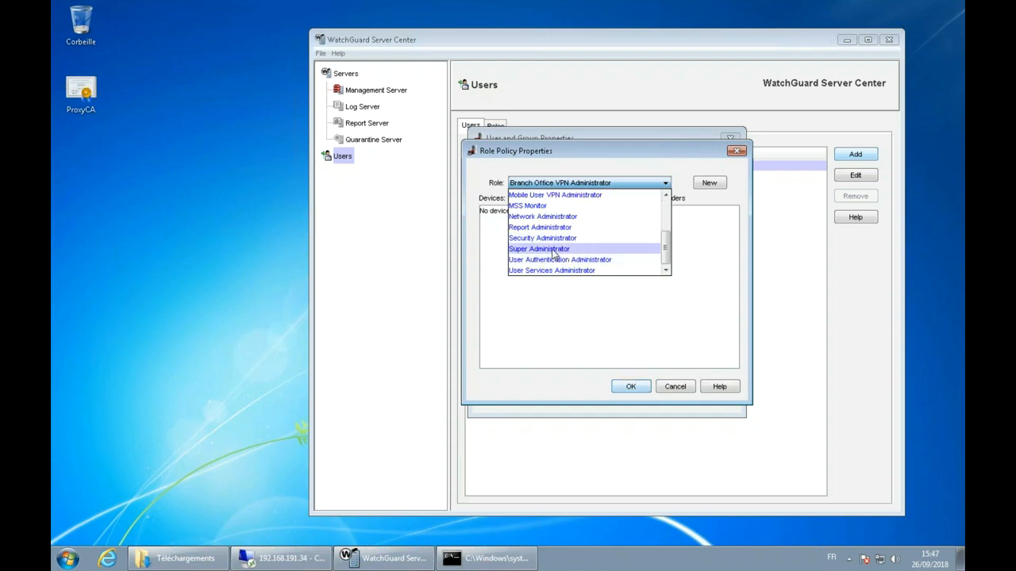
pyautogui.click(555, 250)
pyautogui.click(570, 183)
pyautogui.moveTo(669, 246); pyautogui.dragTo(668, 207)
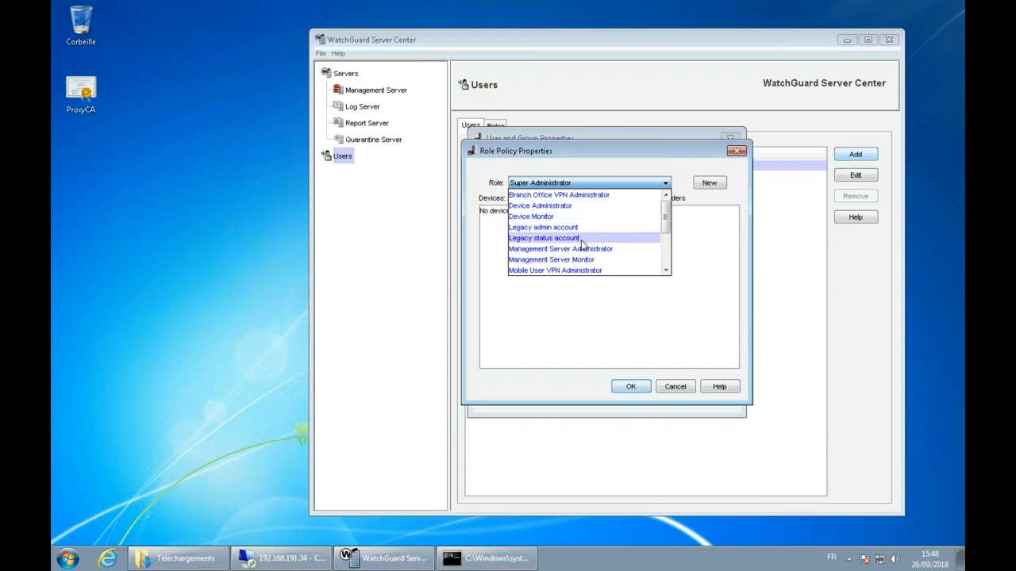
pyautogui.click(712, 184)
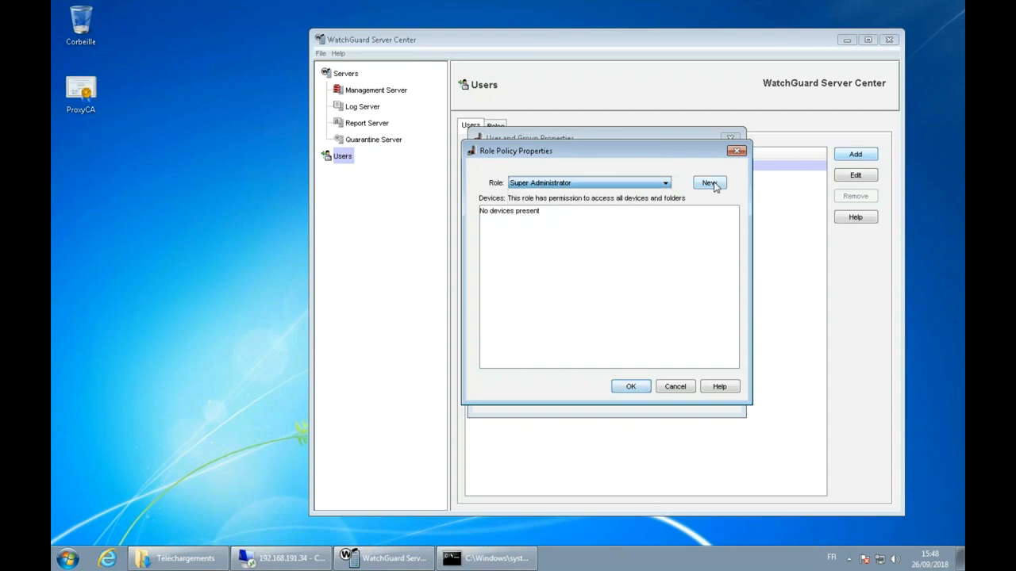
pyautogui.click(712, 184)
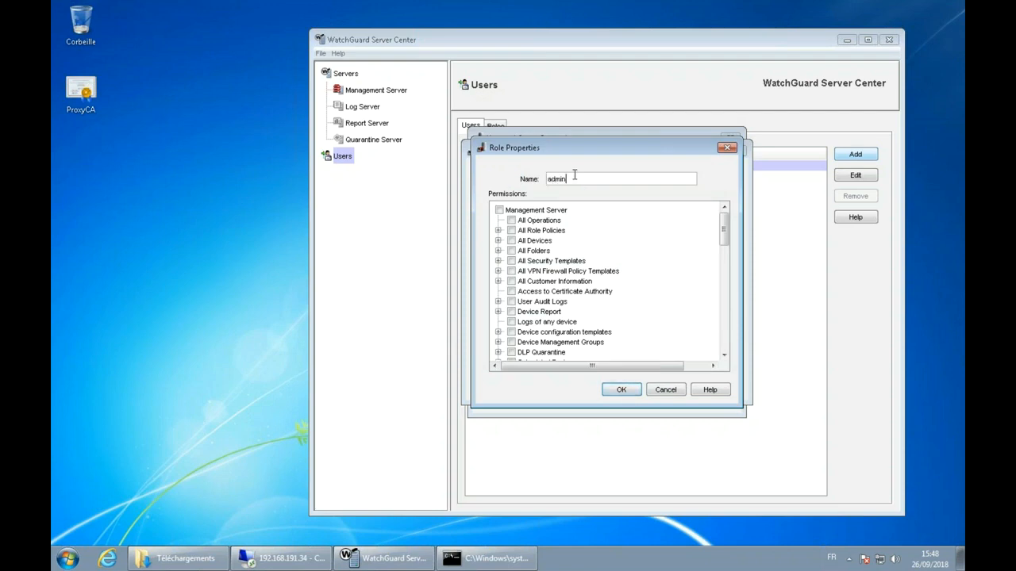
pyautogui.moveTo(725, 228); pyautogui.dragTo(723, 270)
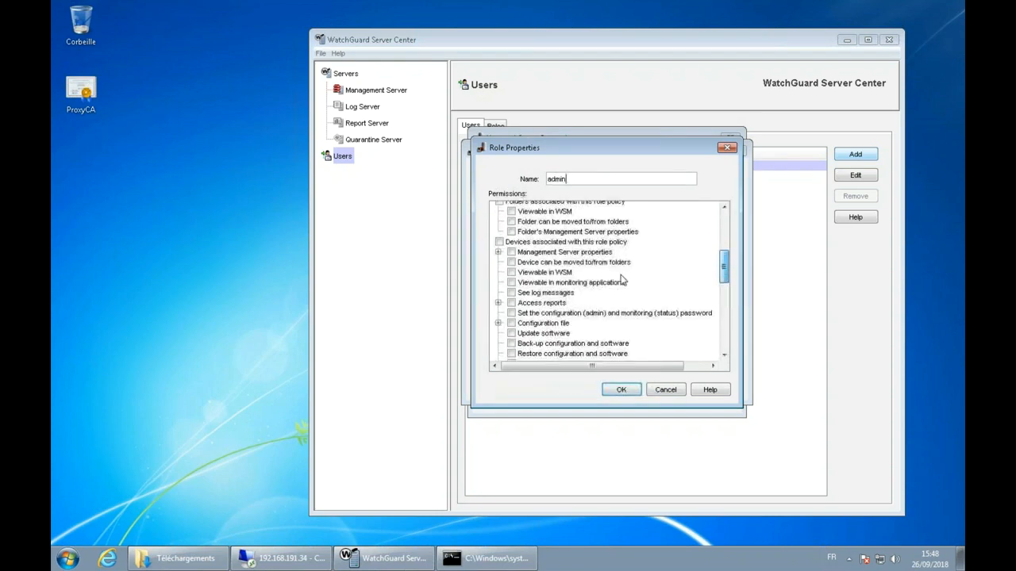
pyautogui.click(498, 251)
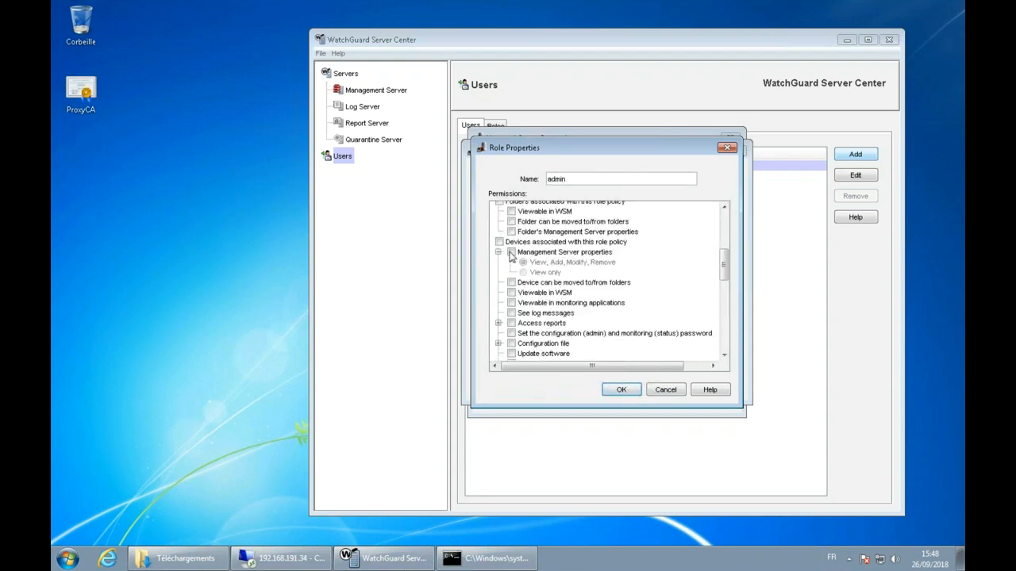
pyautogui.click(511, 251)
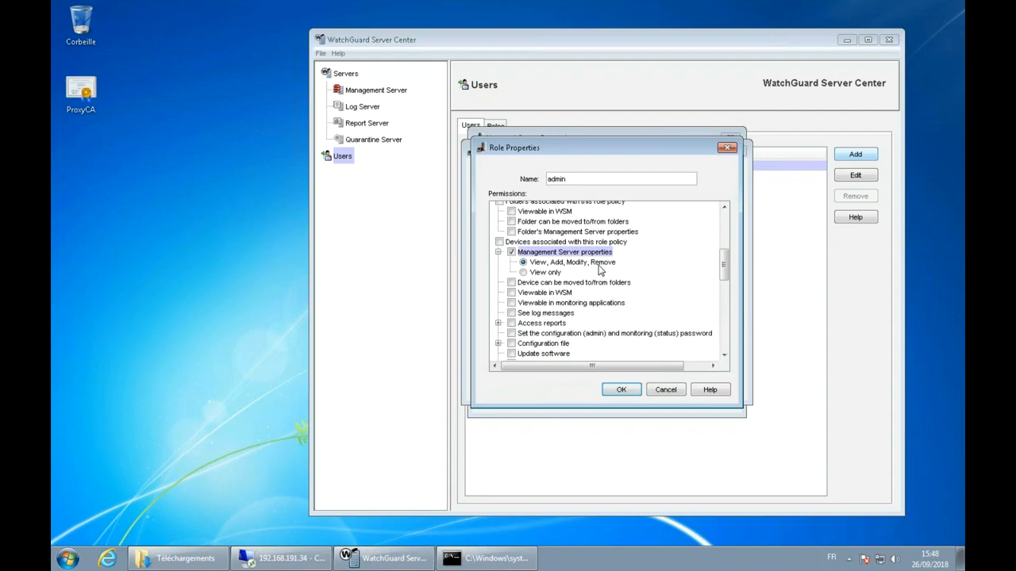
pyautogui.click(511, 251)
pyautogui.click(499, 251)
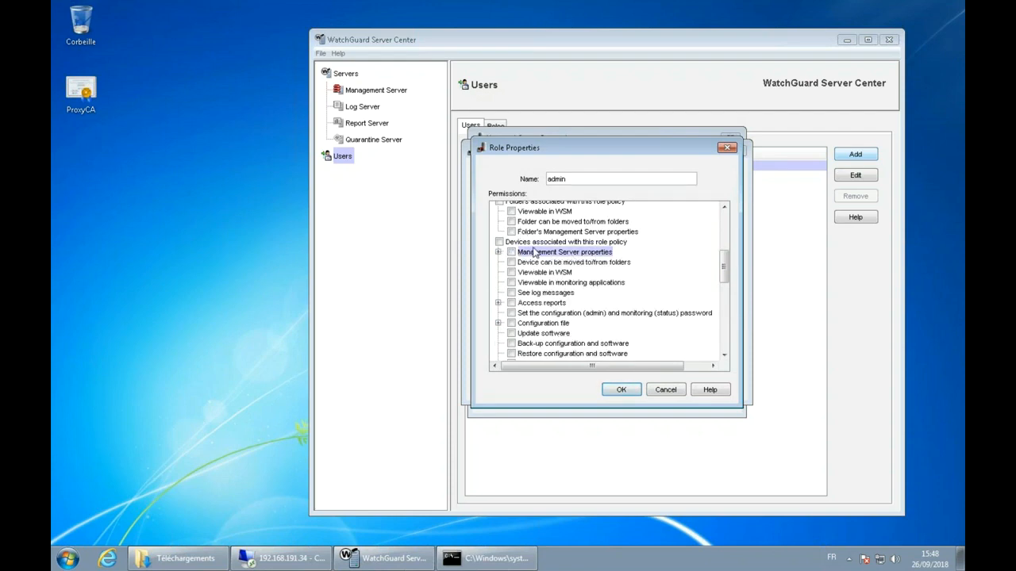
pyautogui.click(665, 390)
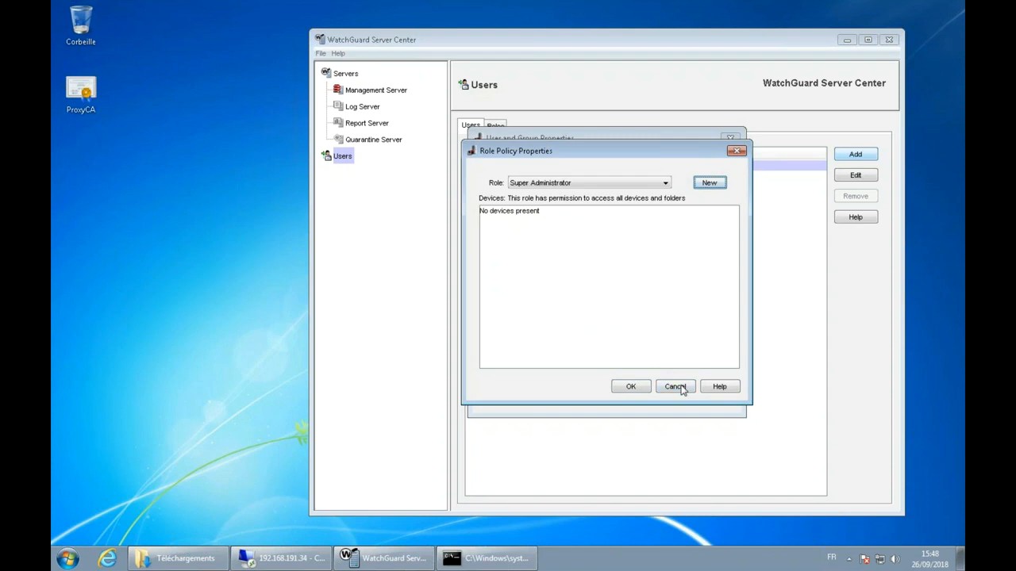
# Step: Confirm the Super Administrator policy and permissions notice, then save the new AD user
pyautogui.click(630, 387)
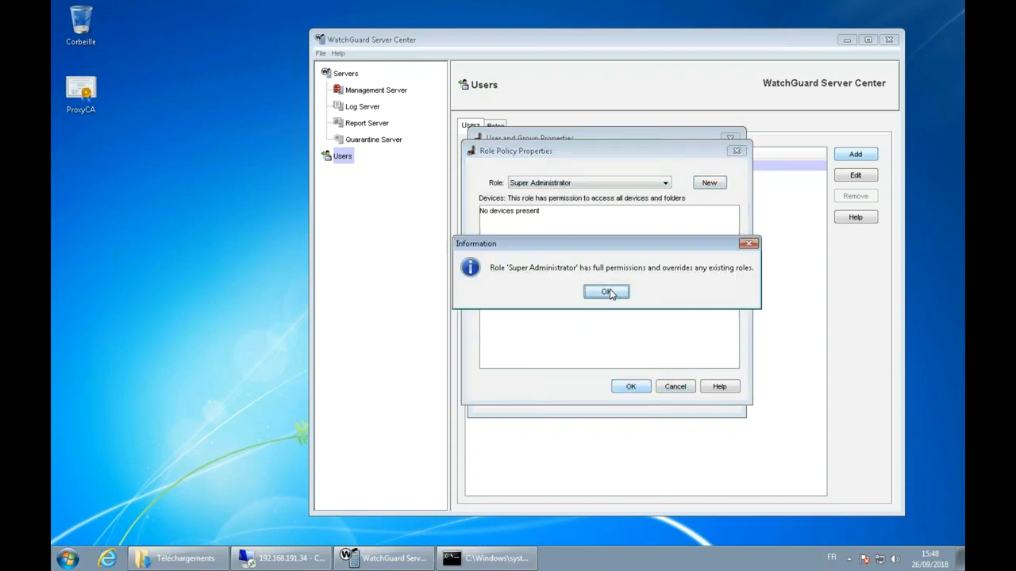
pyautogui.click(608, 291)
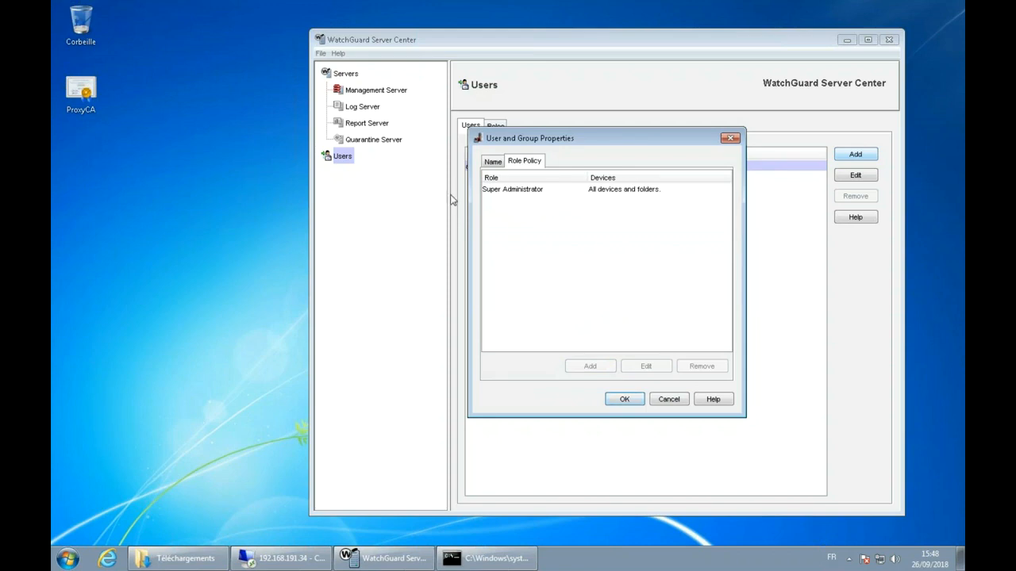
pyautogui.click(494, 161)
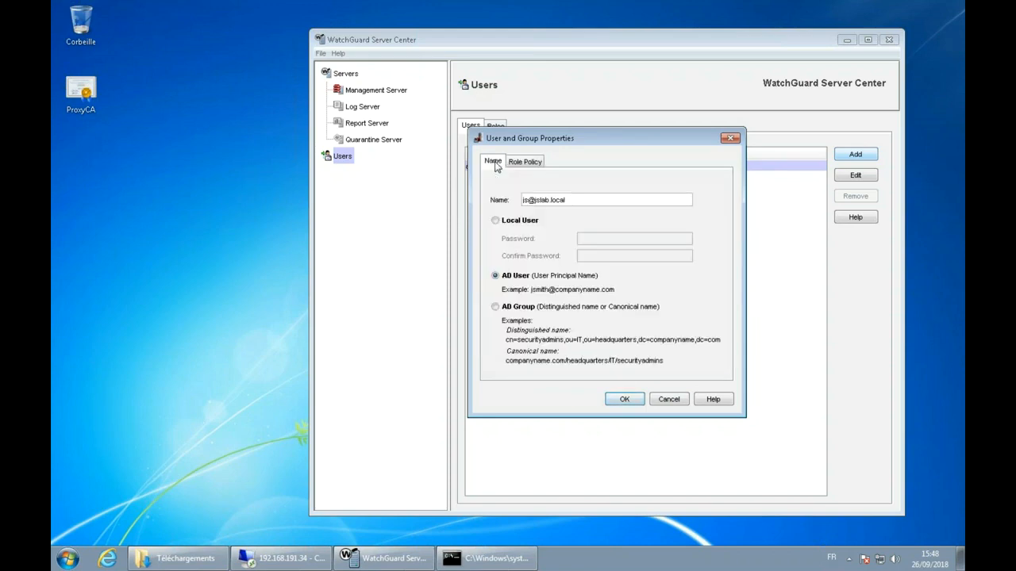
pyautogui.click(625, 399)
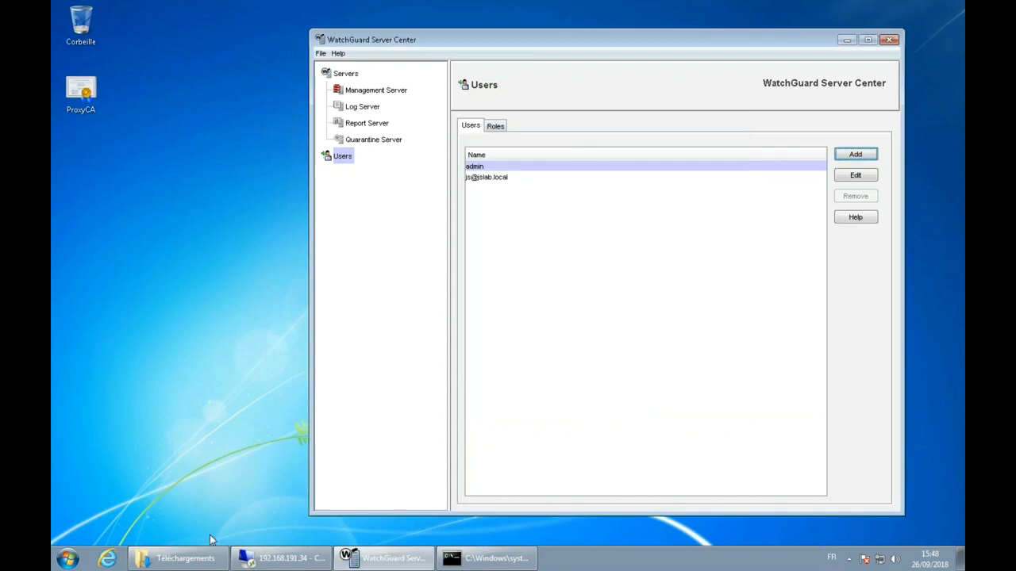
pyautogui.click(68, 558)
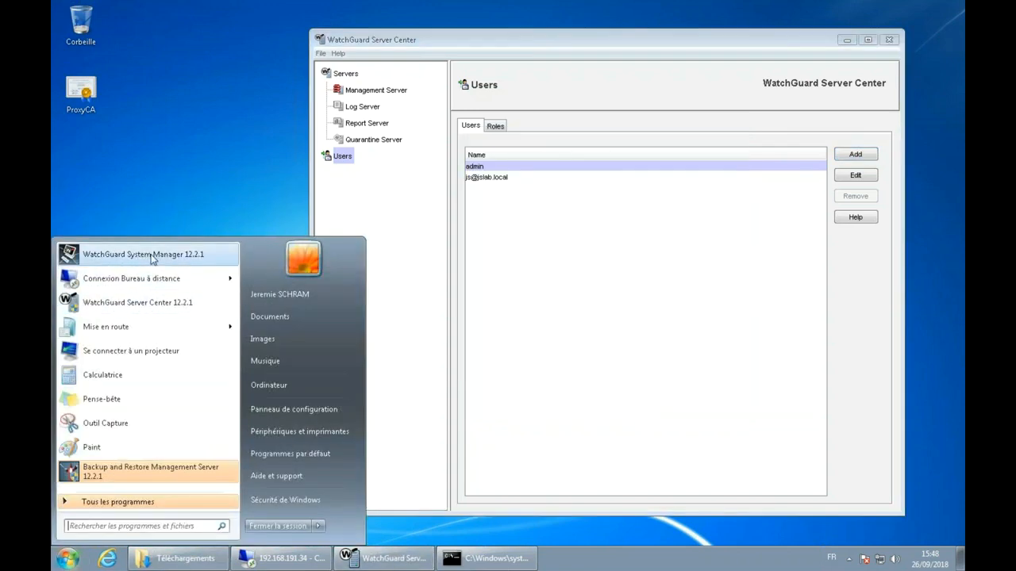
# Step: Launch WatchGuard System Manager and log in to 127.0.0.1 as the AD user, accepting both certificates
pyautogui.click(187, 254)
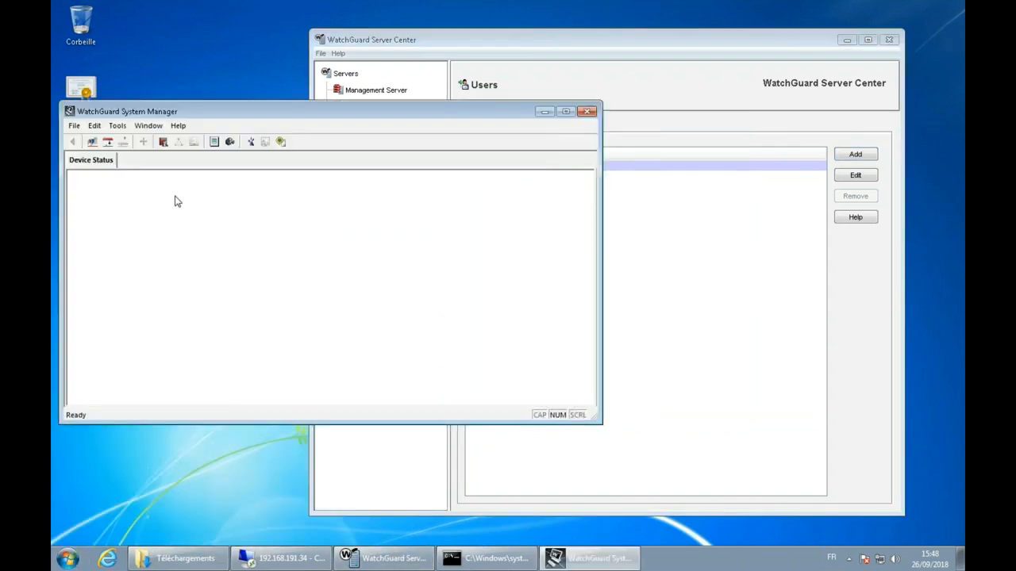
pyautogui.click(73, 126)
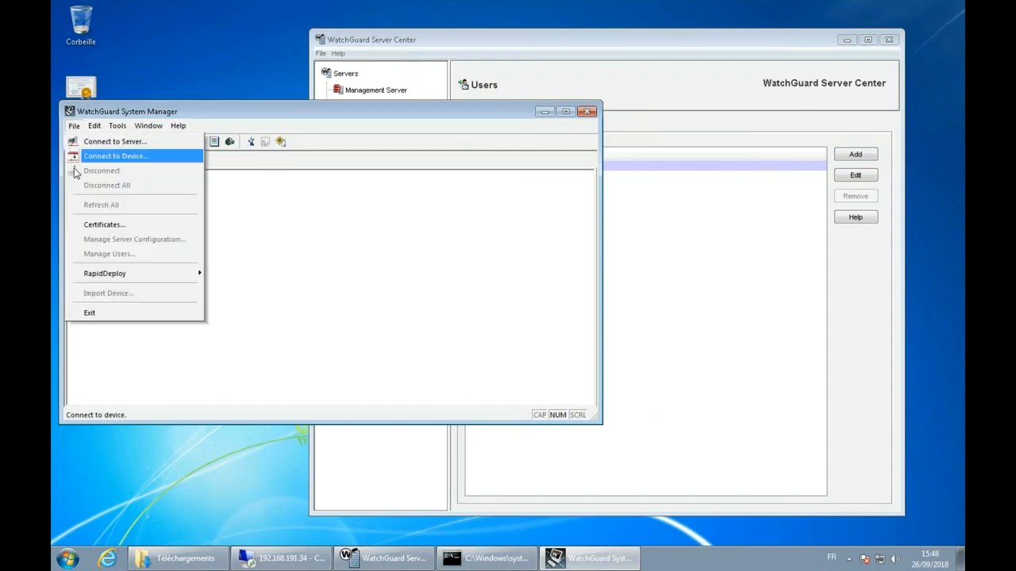
pyautogui.click(119, 143)
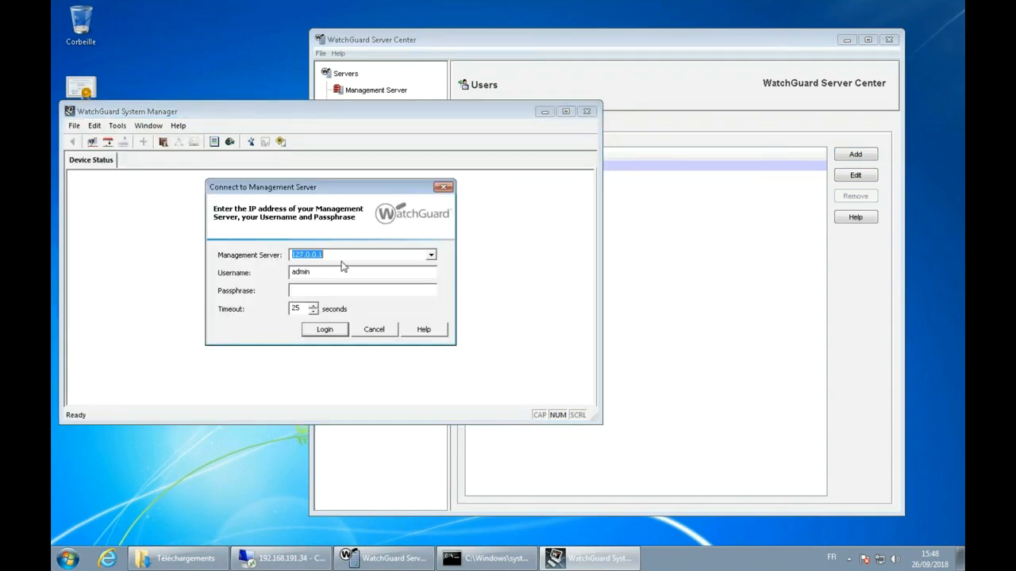
pyautogui.press('Tab')
pyautogui.write('s')
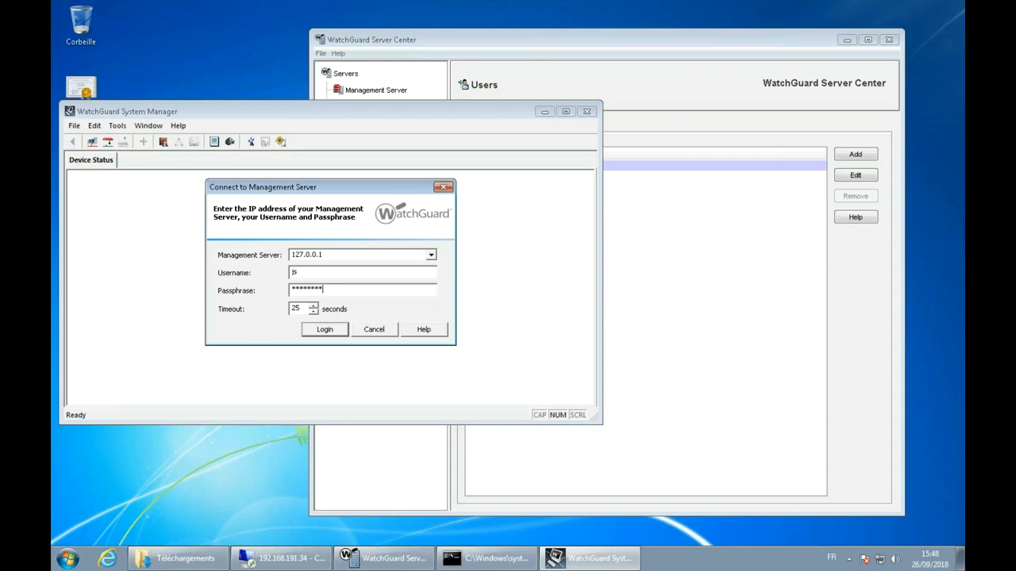
pyautogui.press('Return')
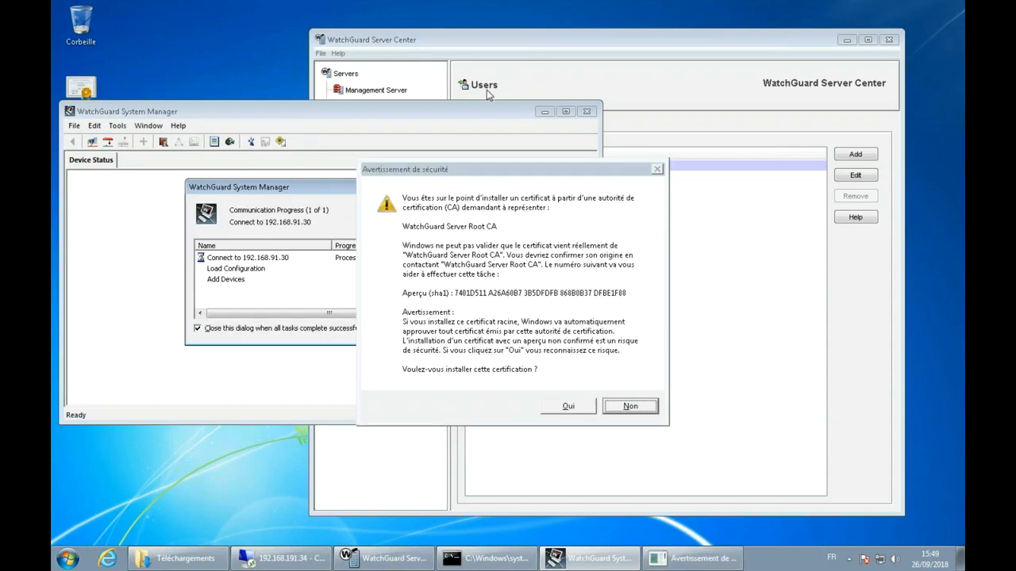
pyautogui.click(574, 406)
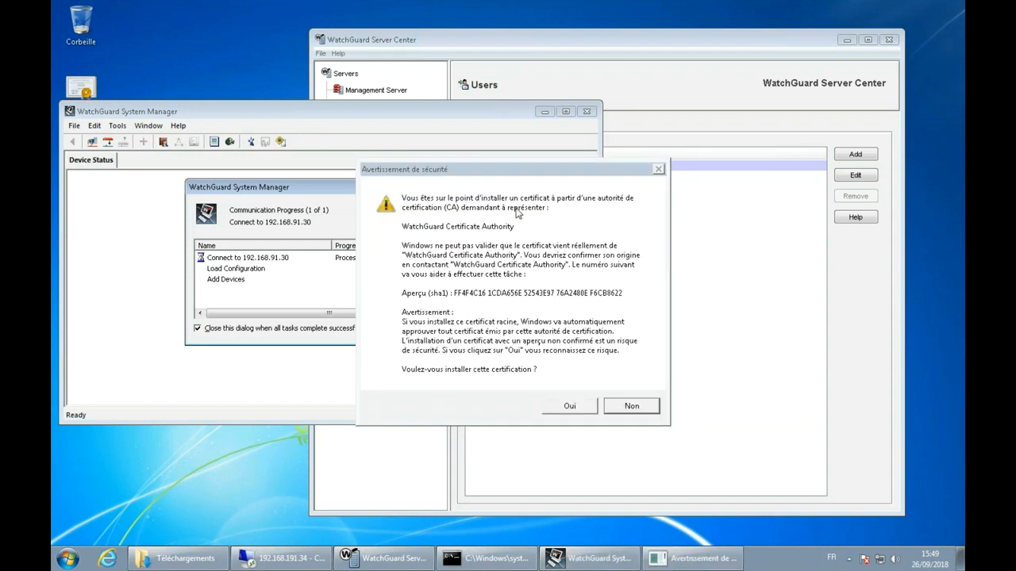
pyautogui.click(577, 408)
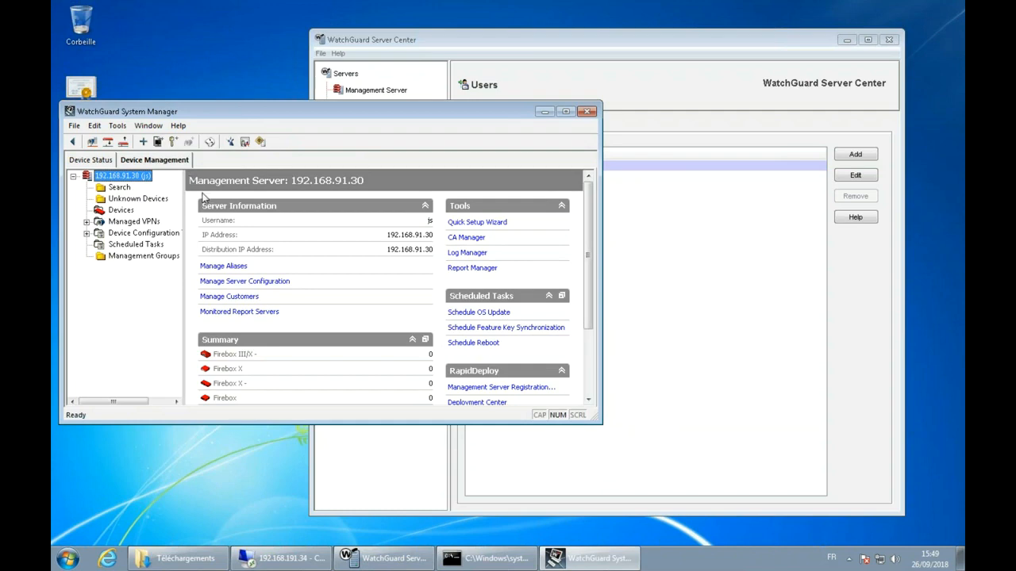
# Step: Display the Management Server overview for 192.168.91.30
pyautogui.click(111, 164)
pyautogui.click(144, 163)
pyautogui.click(104, 164)
pyautogui.click(137, 164)
pyautogui.click(96, 164)
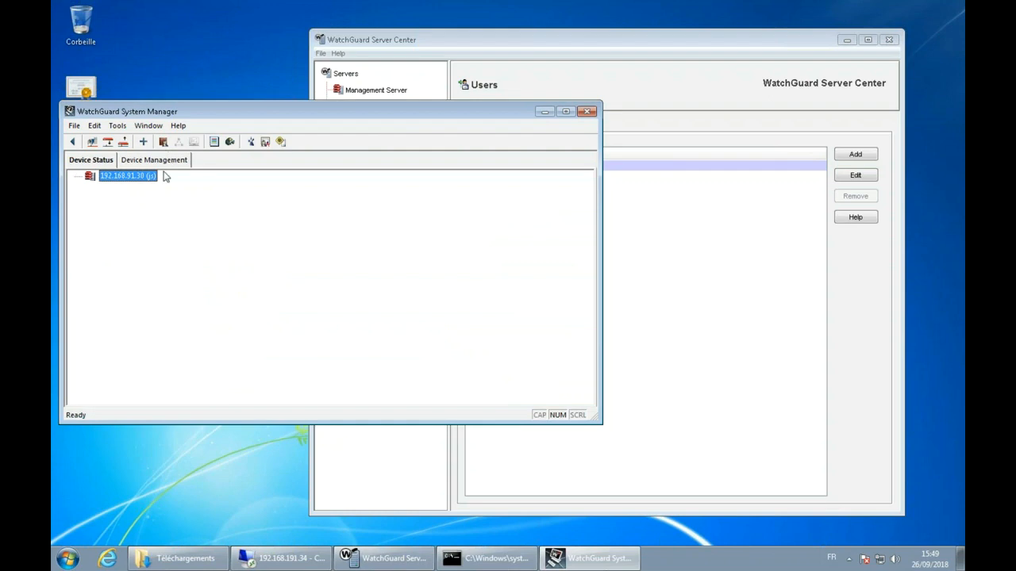
pyautogui.click(157, 162)
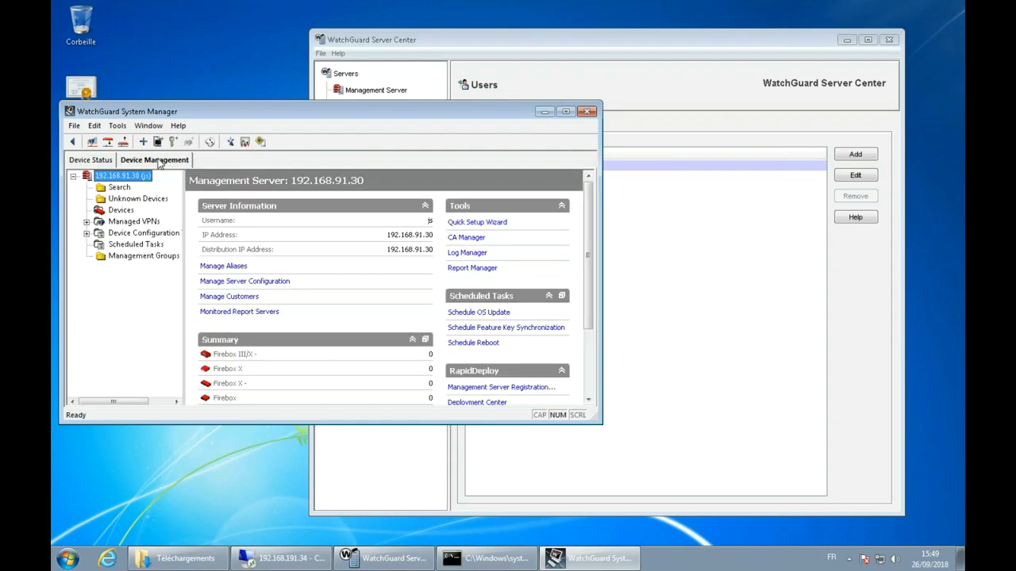